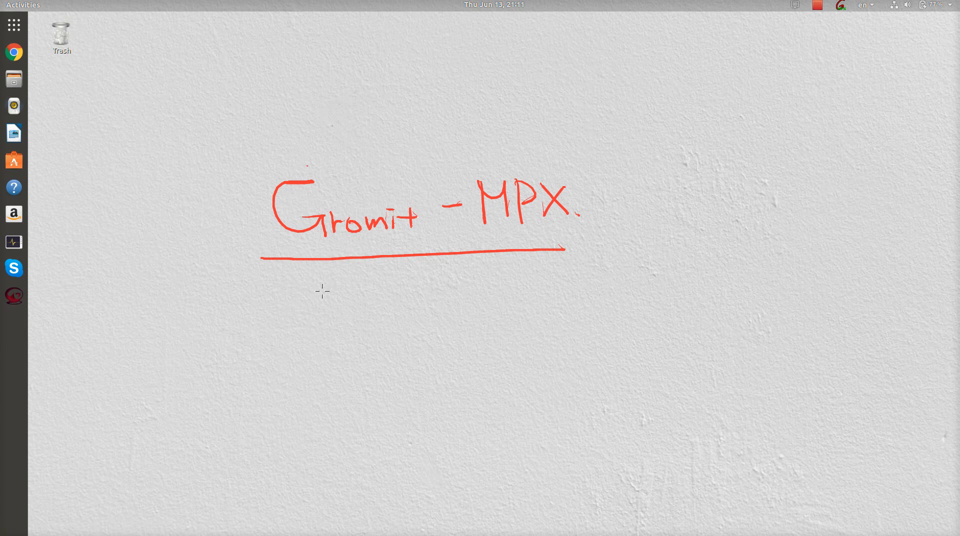
Add two short squiggles beneath the underlined Gromit-MPX title and write "draw on the screen" below them in red.
{"action": "mouse_move", "coordinate": [323, 295]}
{"action": "left_mouse_down"}
{"action": "mouse_move", "coordinate": [328, 305]}
{"action": "mouse_move", "coordinate": [471, 294]}
{"action": "left_mouse_up"}
{"action": "mouse_move", "coordinate": [492, 355]}
{"action": "left_mouse_down"}
{"action": "mouse_move", "coordinate": [487, 395]}
{"action": "mouse_move", "coordinate": [673, 368]}
{"action": "mouse_move", "coordinate": [664, 391]}
{"action": "left_mouse_up"}
{"action": "left_click_drag", "start_coordinate": [670, 356], "coordinate": [699, 379]}
{"action": "left_click_drag", "start_coordinate": [752, 364], "coordinate": [837, 373]}
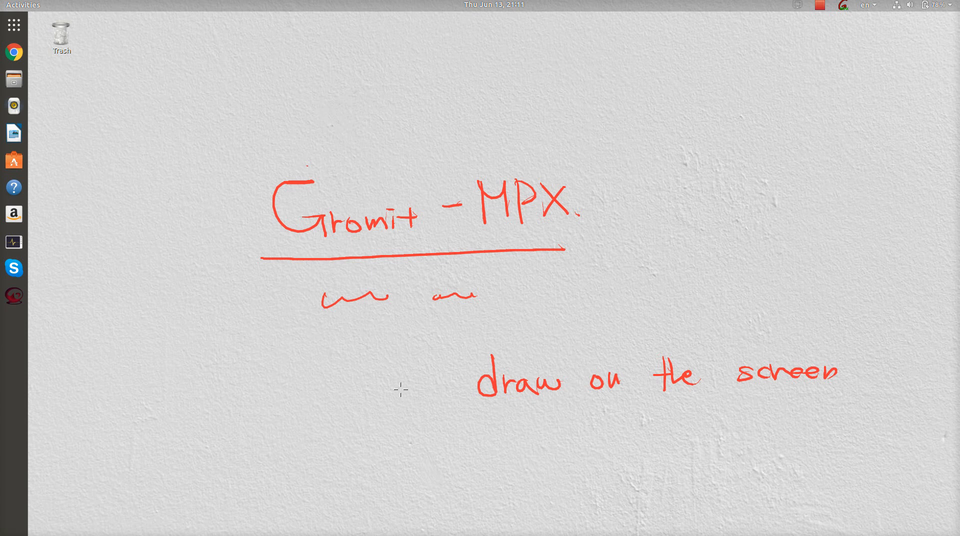
Write an underlined "epic-pen" beside the phrase "draw on the screen" and cross it out.
{"action": "mouse_move", "coordinate": [119, 393]}
{"action": "left_mouse_down"}
{"action": "mouse_move", "coordinate": [140, 408]}
{"action": "mouse_move", "coordinate": [162, 390]}
{"action": "mouse_move", "coordinate": [168, 399]}
{"action": "mouse_move", "coordinate": [232, 385]}
{"action": "mouse_move", "coordinate": [235, 393]}
{"action": "left_mouse_up"}
{"action": "left_click_drag", "start_coordinate": [173, 393], "coordinate": [187, 392]}
{"action": "left_click_drag", "start_coordinate": [110, 420], "coordinate": [238, 408]}
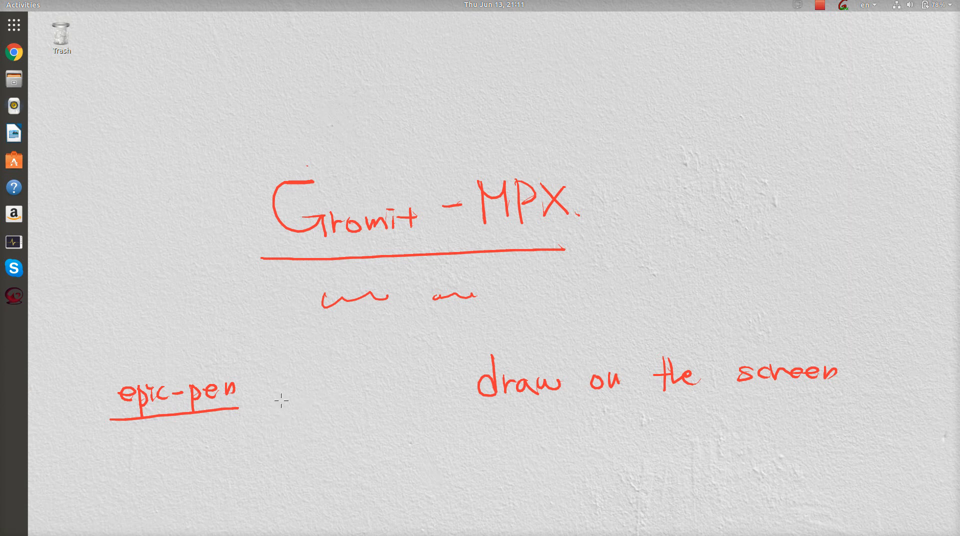
{"action": "left_click_drag", "start_coordinate": [240, 354], "coordinate": [212, 413]}
{"action": "left_click_drag", "start_coordinate": [210, 365], "coordinate": [240, 408]}
Underline "draw on the screen", link it to the Gromit-MPX title with a curved double-headed arrow, and add two arrows towards MPX.
{"action": "mouse_move", "coordinate": [478, 413]}
{"action": "left_mouse_down"}
{"action": "mouse_move", "coordinate": [683, 393]}
{"action": "mouse_move", "coordinate": [806, 394]}
{"action": "left_mouse_up"}
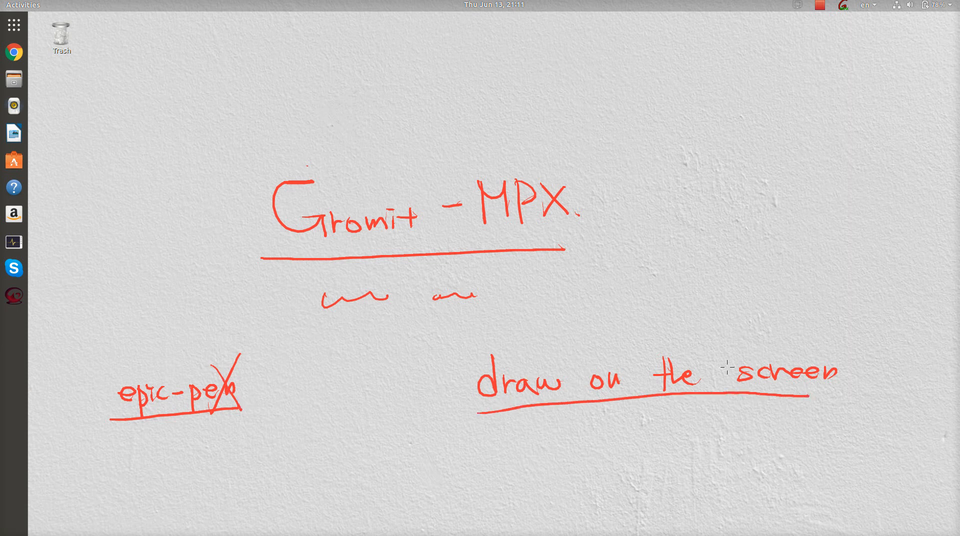
{"action": "mouse_move", "coordinate": [620, 319]}
{"action": "left_mouse_down"}
{"action": "mouse_move", "coordinate": [609, 273]}
{"action": "mouse_move", "coordinate": [580, 253]}
{"action": "mouse_move", "coordinate": [603, 255]}
{"action": "mouse_move", "coordinate": [579, 252]}
{"action": "left_mouse_up"}
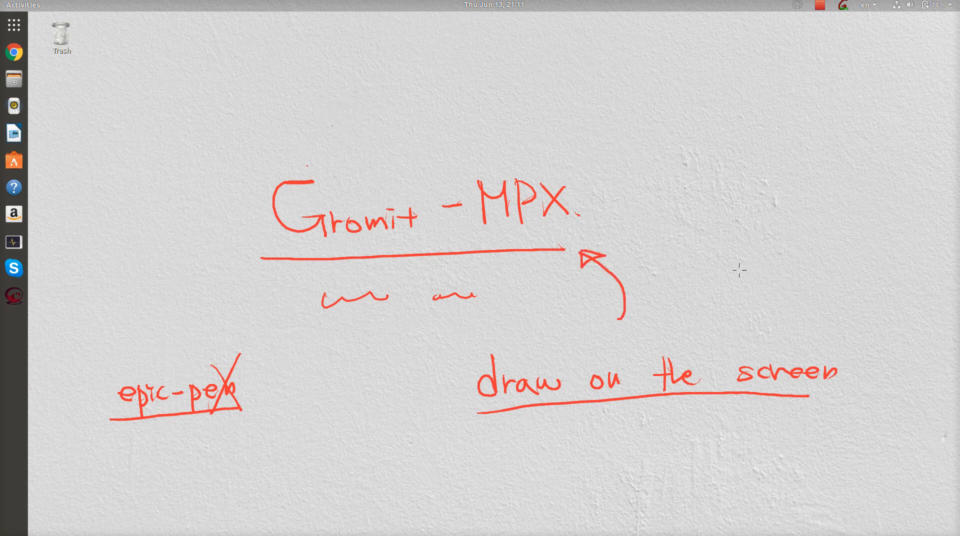
{"action": "left_click_drag", "start_coordinate": [622, 321], "coordinate": [623, 315]}
{"action": "mouse_move", "coordinate": [675, 193]}
{"action": "left_mouse_down"}
{"action": "mouse_move", "coordinate": [627, 205]}
{"action": "mouse_move", "coordinate": [630, 191]}
{"action": "left_mouse_up"}
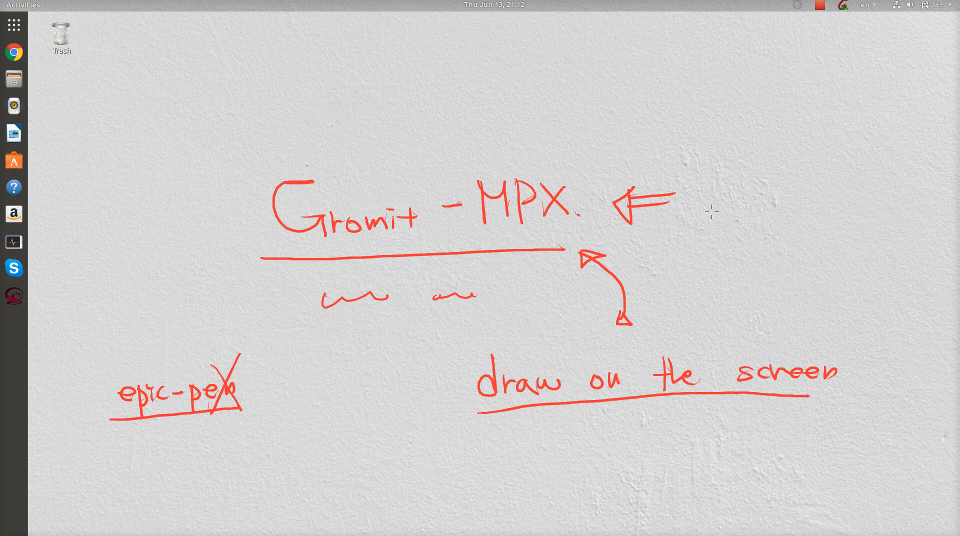
{"action": "left_click_drag", "start_coordinate": [624, 132], "coordinate": [606, 155]}
{"action": "mouse_move", "coordinate": [600, 142]}
{"action": "left_mouse_down"}
{"action": "mouse_move", "coordinate": [594, 153]}
{"action": "mouse_move", "coordinate": [602, 148]}
{"action": "left_mouse_up"}
Erase the horizontal arrow beside MPX and the word "Gromit", and clear all remaining annotations.
{"action": "mouse_move", "coordinate": [669, 196]}
{"action": "left_mouse_down"}
{"action": "mouse_move", "coordinate": [598, 194]}
{"action": "mouse_move", "coordinate": [626, 227]}
{"action": "left_mouse_up"}
{"action": "mouse_move", "coordinate": [392, 217]}
{"action": "left_mouse_down"}
{"action": "mouse_move", "coordinate": [379, 228]}
{"action": "mouse_move", "coordinate": [337, 227]}
{"action": "mouse_move", "coordinate": [270, 186]}
{"action": "mouse_move", "coordinate": [285, 220]}
{"action": "left_mouse_up"}
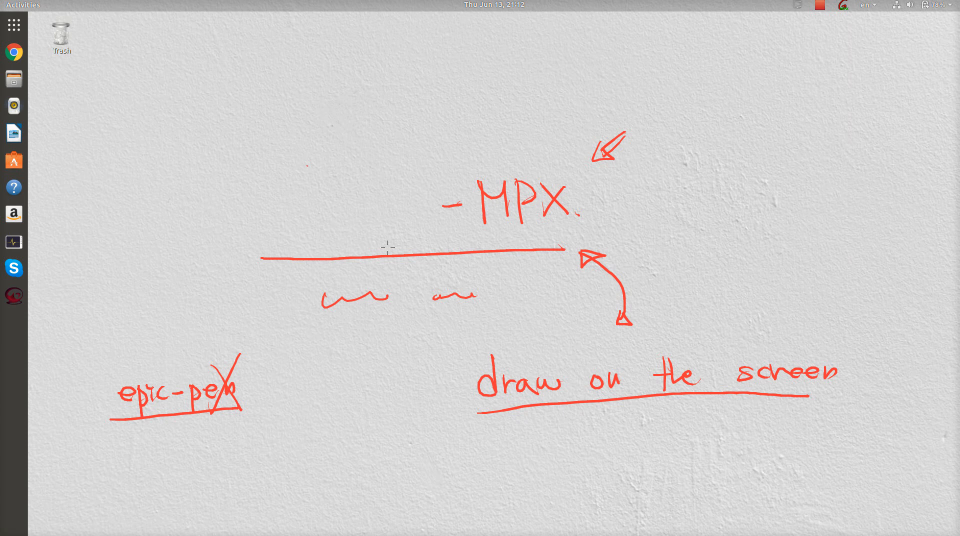
{"action": "key", "text": "shift+F9"}
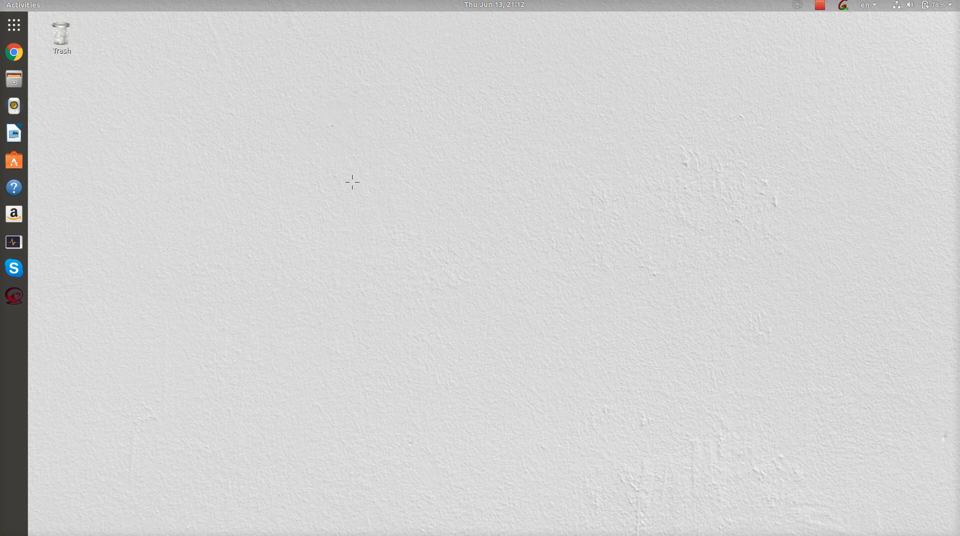
Write "draw" followed by a dash, a small circle and a squiggle, with a thicker squiggle underneath.
{"action": "mouse_move", "coordinate": [368, 178]}
{"action": "left_mouse_down"}
{"action": "mouse_move", "coordinate": [389, 210]}
{"action": "mouse_move", "coordinate": [427, 206]}
{"action": "left_mouse_up"}
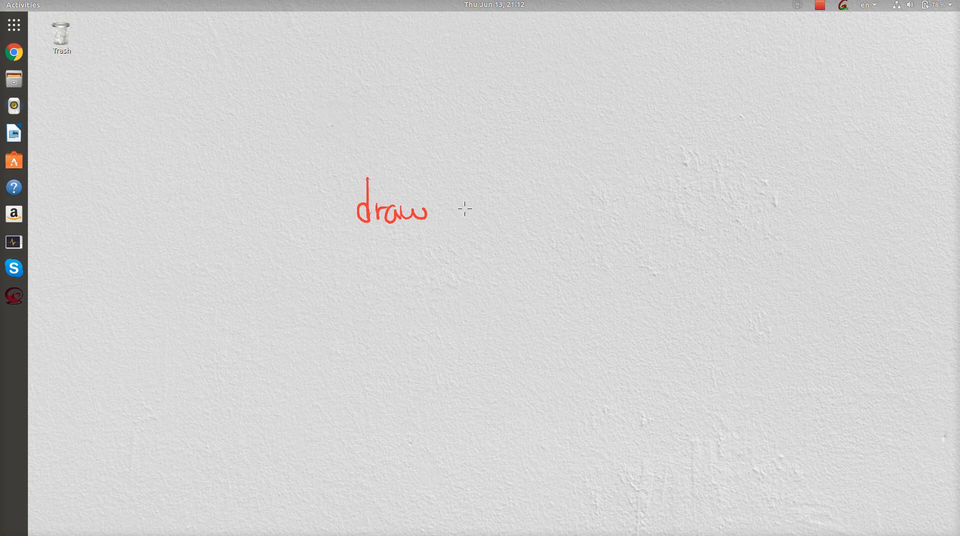
{"action": "left_click_drag", "start_coordinate": [460, 208], "coordinate": [521, 203]}
{"action": "left_click_drag", "start_coordinate": [539, 206], "coordinate": [619, 201]}
{"action": "left_click_drag", "start_coordinate": [559, 245], "coordinate": [610, 275]}
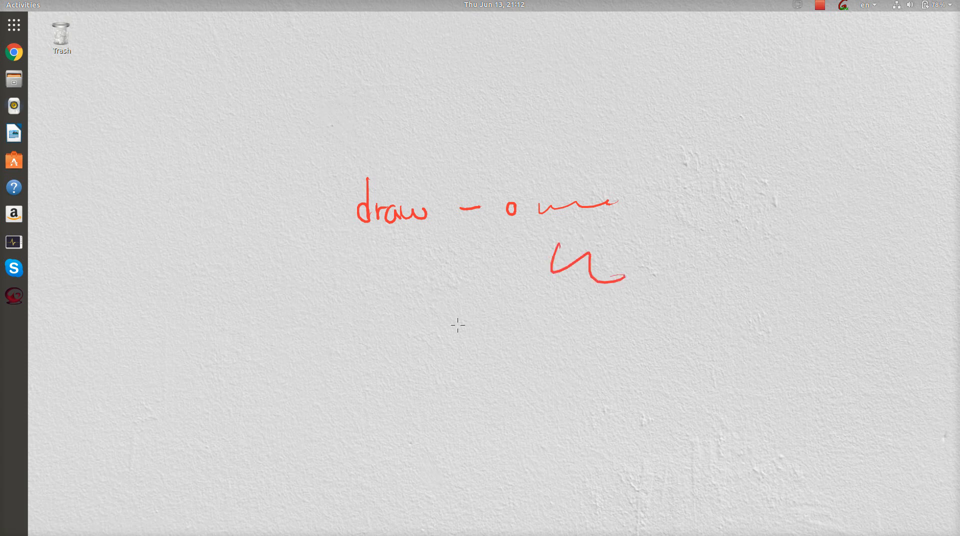
Scribble long wavy strokes around the "draw" line and erase the looped stroke above it.
{"action": "left_click_drag", "start_coordinate": [379, 318], "coordinate": [289, 352]}
{"action": "left_click_drag", "start_coordinate": [191, 311], "coordinate": [295, 356]}
{"action": "mouse_move", "coordinate": [380, 366]}
{"action": "left_mouse_down"}
{"action": "mouse_move", "coordinate": [430, 397]}
{"action": "mouse_move", "coordinate": [642, 389]}
{"action": "left_mouse_up"}
{"action": "mouse_move", "coordinate": [713, 335]}
{"action": "left_mouse_down"}
{"action": "mouse_move", "coordinate": [720, 319]}
{"action": "mouse_move", "coordinate": [818, 250]}
{"action": "left_mouse_up"}
{"action": "left_click_drag", "start_coordinate": [716, 150], "coordinate": [621, 90]}
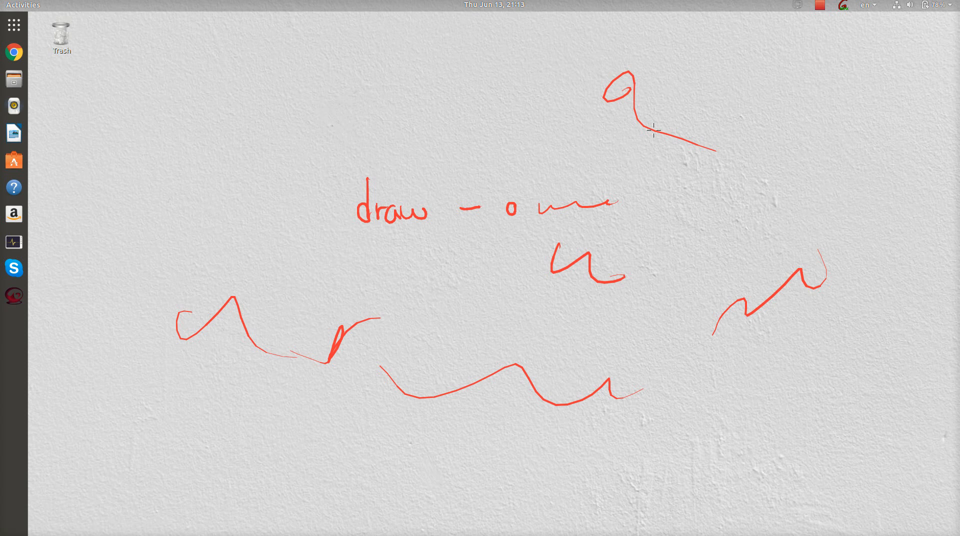
{"action": "mouse_move", "coordinate": [653, 130]}
{"action": "left_mouse_down"}
{"action": "mouse_move", "coordinate": [636, 118]}
{"action": "mouse_move", "coordinate": [658, 140]}
{"action": "mouse_move", "coordinate": [612, 92]}
{"action": "mouse_move", "coordinate": [635, 92]}
{"action": "left_mouse_up"}
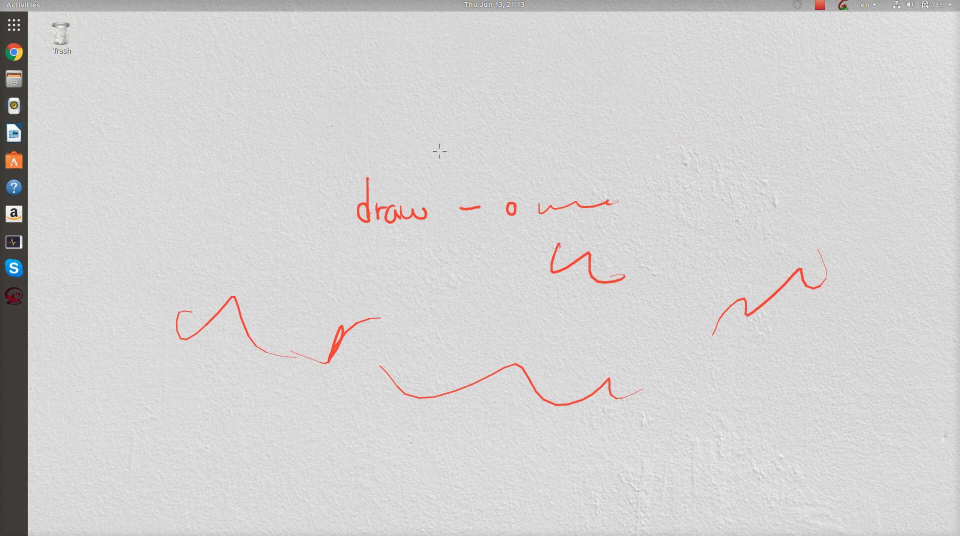
Write "Gromit MPX" above the "draw" line and clear all annotations from the screen.
{"action": "mouse_move", "coordinate": [468, 134]}
{"action": "left_mouse_down"}
{"action": "mouse_move", "coordinate": [450, 138]}
{"action": "mouse_move", "coordinate": [469, 150]}
{"action": "mouse_move", "coordinate": [515, 141]}
{"action": "mouse_move", "coordinate": [516, 149]}
{"action": "left_mouse_up"}
{"action": "left_click_drag", "start_coordinate": [516, 135], "coordinate": [524, 135]}
{"action": "mouse_move", "coordinate": [525, 139]}
{"action": "left_mouse_down"}
{"action": "mouse_move", "coordinate": [526, 151]}
{"action": "mouse_move", "coordinate": [540, 143]}
{"action": "left_mouse_up"}
{"action": "mouse_move", "coordinate": [534, 137]}
{"action": "left_mouse_down"}
{"action": "mouse_move", "coordinate": [533, 153]}
{"action": "mouse_move", "coordinate": [582, 130]}
{"action": "mouse_move", "coordinate": [599, 153]}
{"action": "mouse_move", "coordinate": [607, 129]}
{"action": "left_mouse_up"}
{"action": "left_click_drag", "start_coordinate": [606, 129], "coordinate": [621, 154]}
{"action": "left_click_drag", "start_coordinate": [620, 131], "coordinate": [630, 153]}
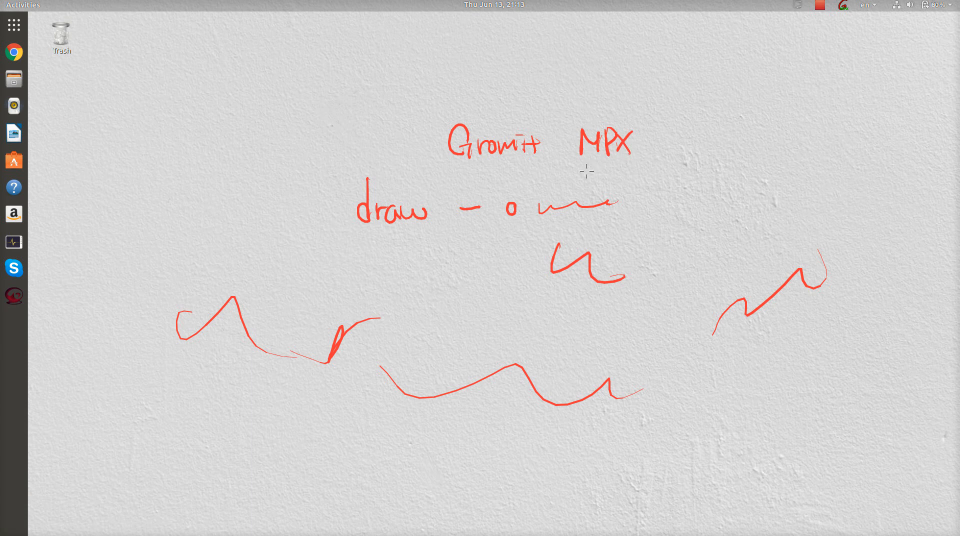
{"action": "key", "text": "shift+F9"}
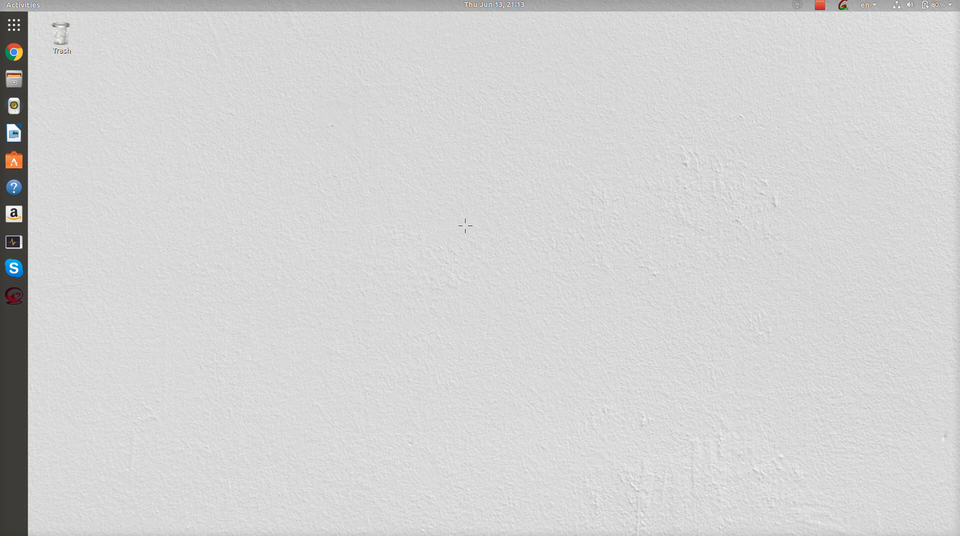
{"action": "mouse_move", "coordinate": [444, 223]}
{"action": "left_mouse_down"}
{"action": "mouse_move", "coordinate": [464, 224]}
{"action": "mouse_move", "coordinate": [458, 231]}
{"action": "left_mouse_up"}
{"action": "mouse_move", "coordinate": [490, 203]}
{"action": "left_mouse_down"}
{"action": "mouse_move", "coordinate": [495, 234]}
{"action": "mouse_move", "coordinate": [473, 209]}
{"action": "mouse_move", "coordinate": [506, 229]}
{"action": "left_mouse_up"}
{"action": "key", "text": "shift+F9"}
Open Ubuntu Software and move its window slightly to free desktop space beside it.
{"action": "left_click", "coordinate": [16, 162]}
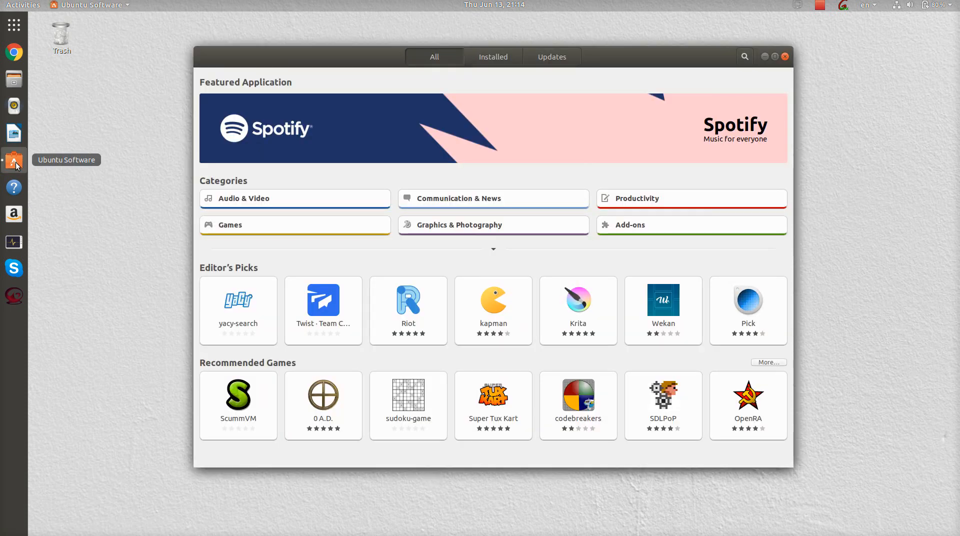
{"action": "left_click_drag", "start_coordinate": [324, 58], "coordinate": [296, 54]}
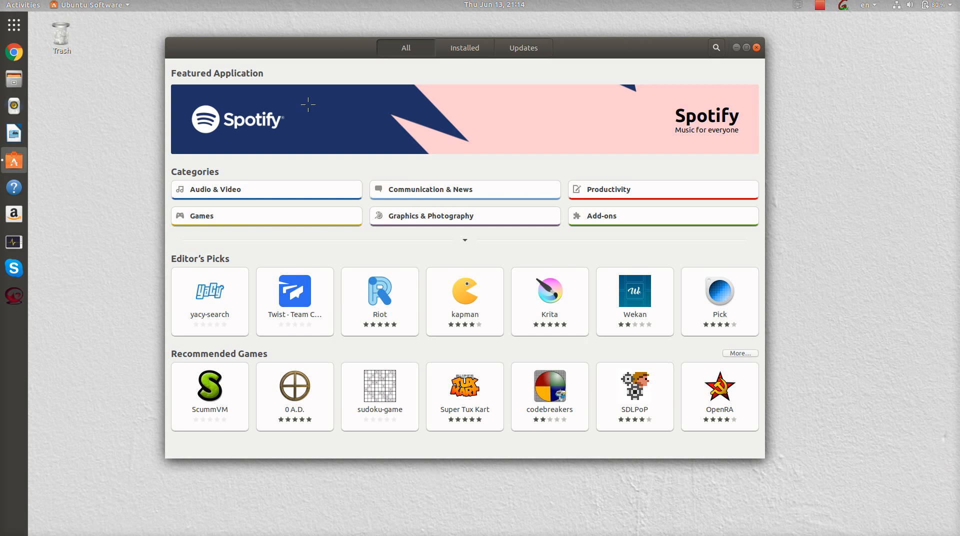
Write "Ubuntu 18.04" in red on the free desktop beside the Ubuntu Software window and underline the version number.
{"action": "left_click_drag", "start_coordinate": [789, 206], "coordinate": [816, 233]}
{"action": "mouse_move", "coordinate": [822, 189]}
{"action": "left_mouse_down"}
{"action": "mouse_move", "coordinate": [838, 223]}
{"action": "mouse_move", "coordinate": [825, 231]}
{"action": "left_mouse_up"}
{"action": "mouse_move", "coordinate": [834, 212]}
{"action": "left_mouse_down"}
{"action": "mouse_move", "coordinate": [855, 229]}
{"action": "mouse_move", "coordinate": [891, 208]}
{"action": "left_mouse_up"}
{"action": "mouse_move", "coordinate": [879, 194]}
{"action": "left_mouse_down"}
{"action": "mouse_move", "coordinate": [882, 228]}
{"action": "mouse_move", "coordinate": [899, 231]}
{"action": "left_mouse_up"}
{"action": "mouse_move", "coordinate": [823, 264]}
{"action": "left_mouse_down"}
{"action": "mouse_move", "coordinate": [820, 300]}
{"action": "mouse_move", "coordinate": [830, 283]}
{"action": "left_mouse_up"}
{"action": "mouse_move", "coordinate": [834, 273]}
{"action": "left_mouse_down"}
{"action": "mouse_move", "coordinate": [843, 297]}
{"action": "mouse_move", "coordinate": [872, 292]}
{"action": "left_mouse_up"}
{"action": "left_click", "coordinate": [856, 292]}
{"action": "mouse_move", "coordinate": [888, 267]}
{"action": "left_mouse_down"}
{"action": "mouse_move", "coordinate": [885, 289]}
{"action": "mouse_move", "coordinate": [909, 284]}
{"action": "left_mouse_up"}
{"action": "left_click_drag", "start_coordinate": [901, 259], "coordinate": [902, 295]}
{"action": "left_click_drag", "start_coordinate": [813, 309], "coordinate": [904, 307]}
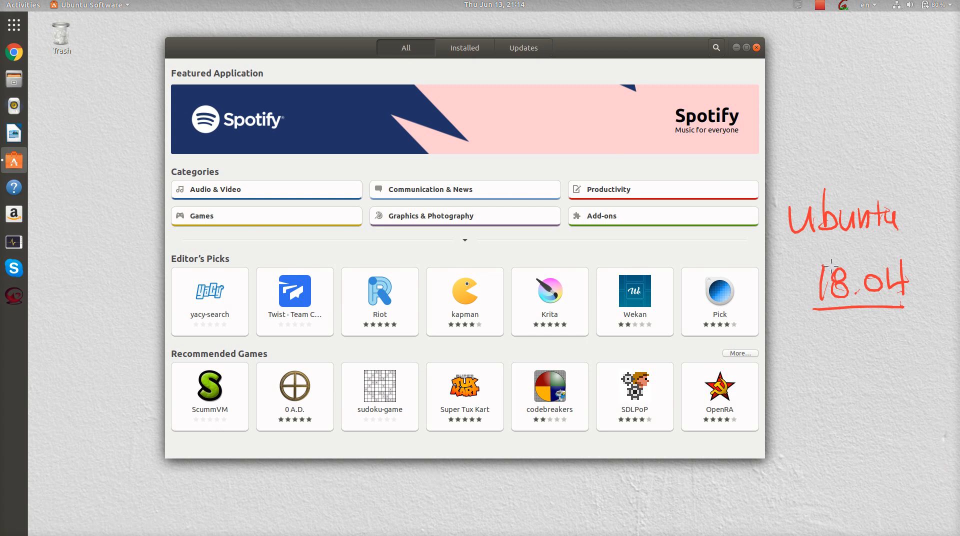
Circle the "Ubuntu 18.04" note and clear all annotations from the screen.
{"action": "mouse_move", "coordinate": [881, 341]}
{"action": "left_mouse_down"}
{"action": "mouse_move", "coordinate": [825, 190]}
{"action": "mouse_move", "coordinate": [860, 328]}
{"action": "mouse_move", "coordinate": [851, 330]}
{"action": "left_mouse_up"}
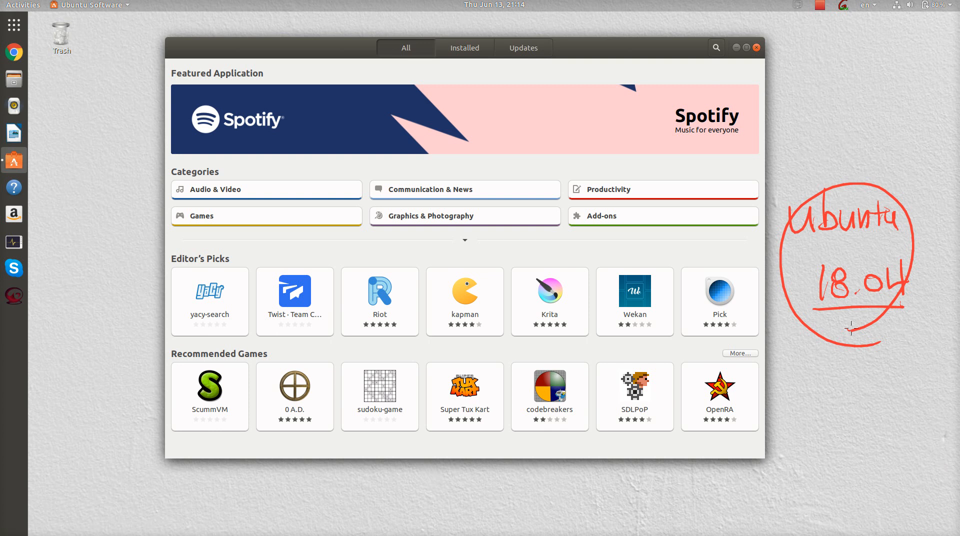
{"action": "left_click_drag", "start_coordinate": [776, 367], "coordinate": [808, 380]}
{"action": "key", "text": "shift+F9"}
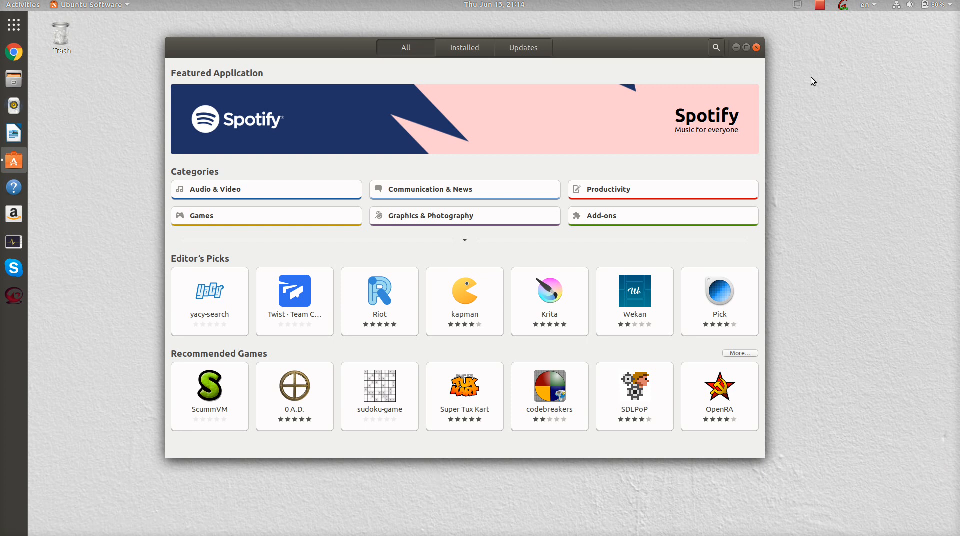
Restart Ubuntu Software and search it for "gromit".
{"action": "left_click", "coordinate": [756, 48]}
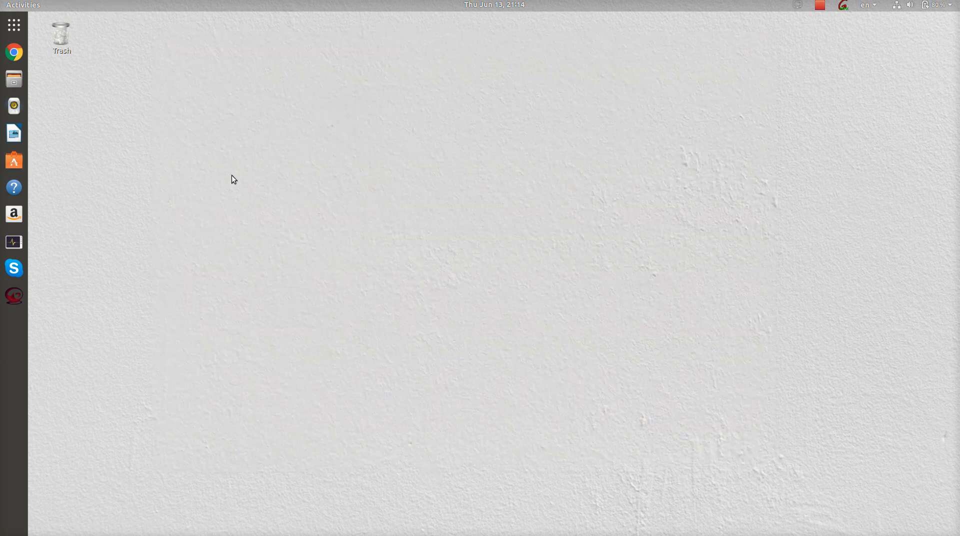
{"action": "left_click", "coordinate": [18, 161]}
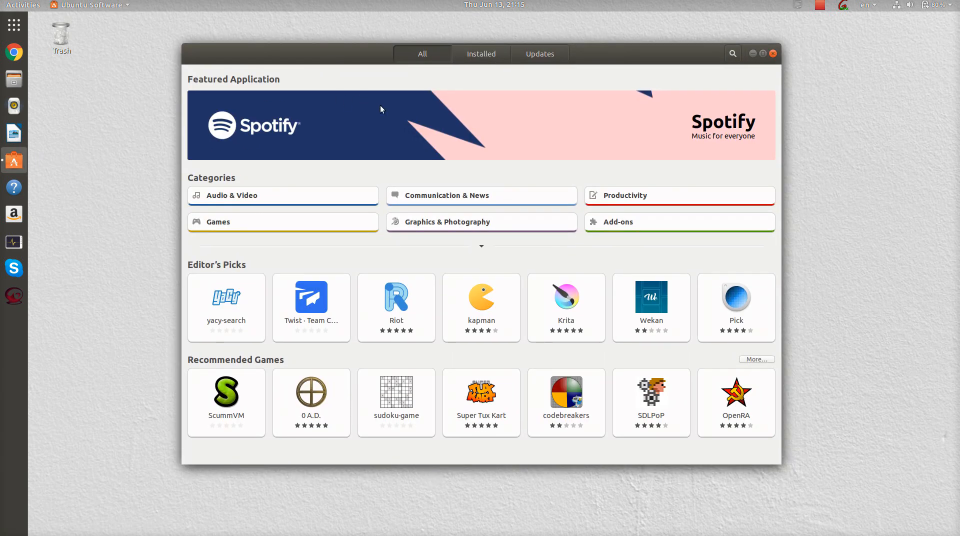
{"action": "left_click", "coordinate": [733, 53]}
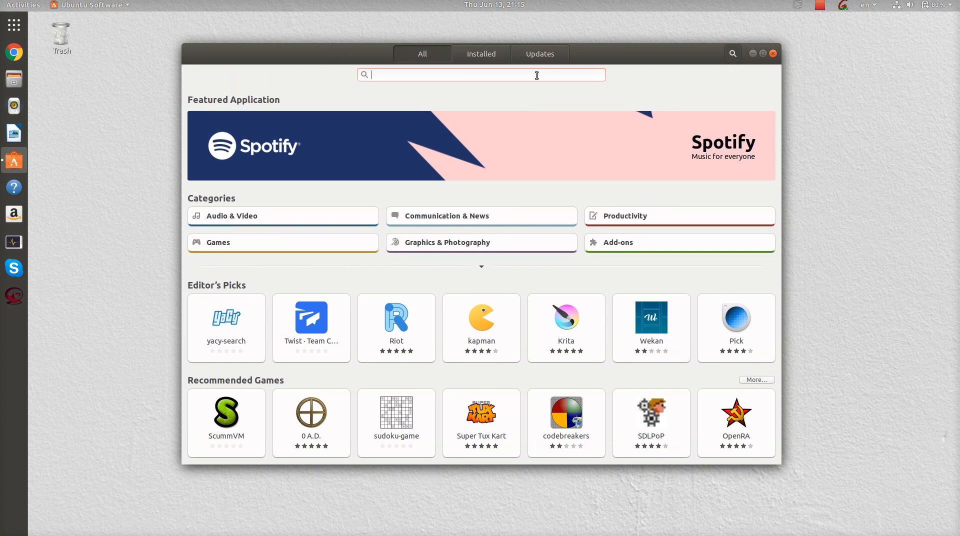
{"action": "type", "text": "grap"}
{"action": "key", "text": "BackSpace"}
{"action": "key", "text": "BackSpace"}
{"action": "type", "text": "o"}
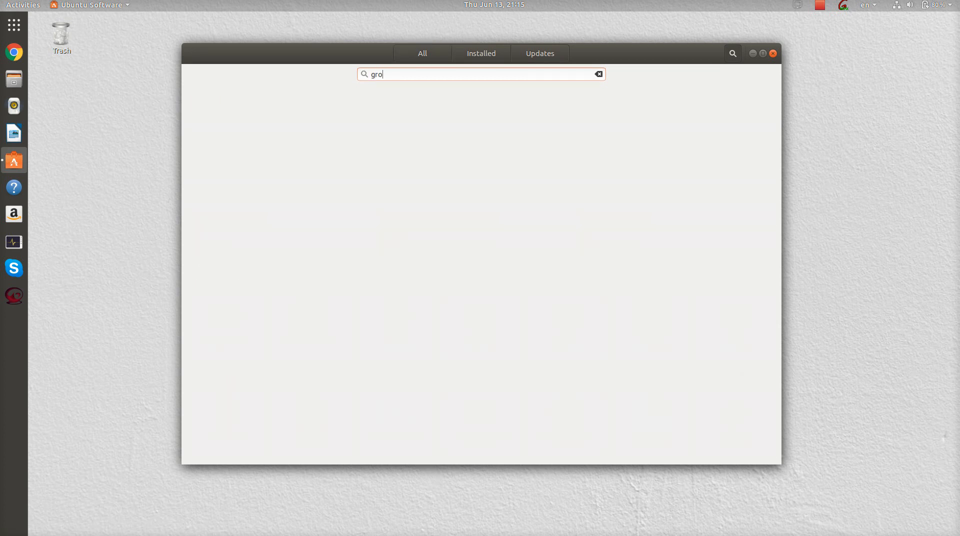
{"action": "type", "text": "mit"}
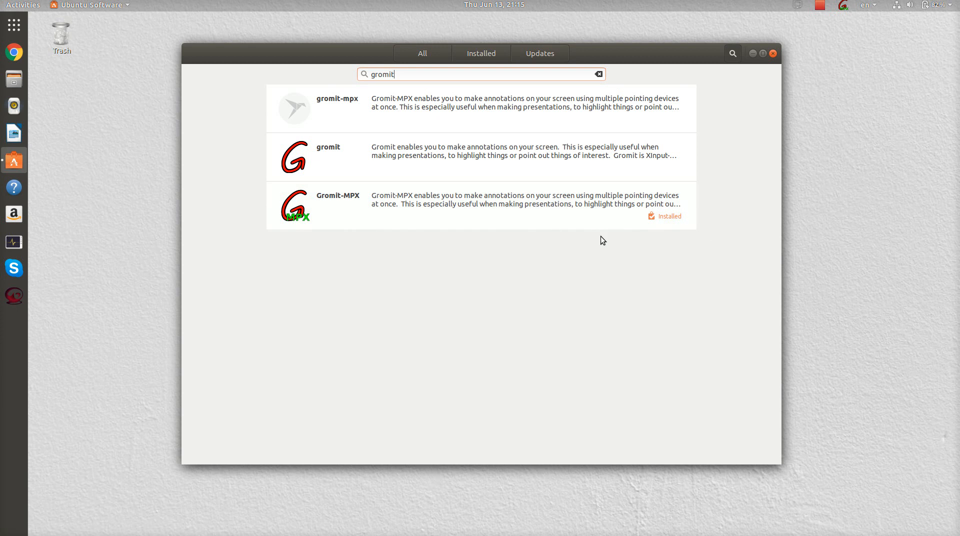
View the store page of the installed Gromit-MPX, and show the overview of all installed applications.
{"action": "left_click", "coordinate": [345, 212]}
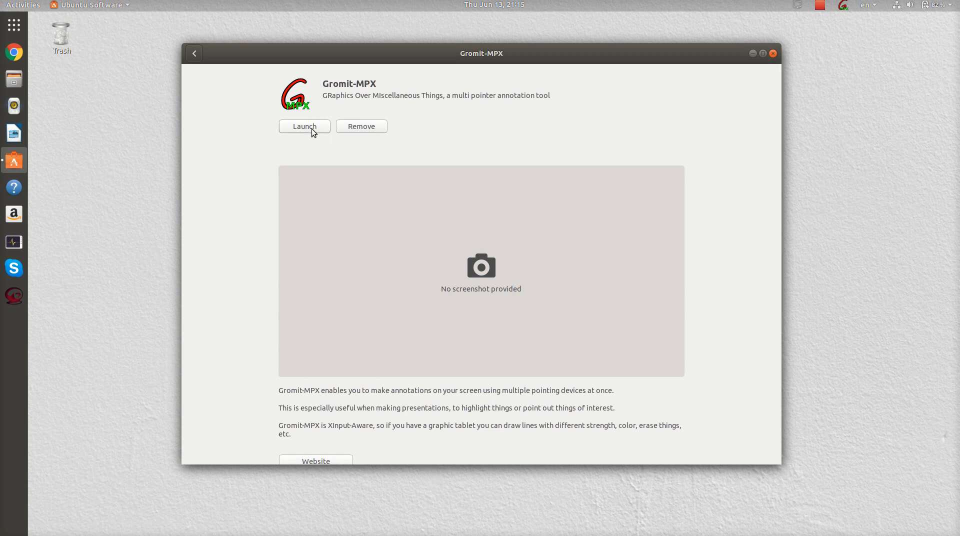
{"action": "left_click", "coordinate": [773, 54]}
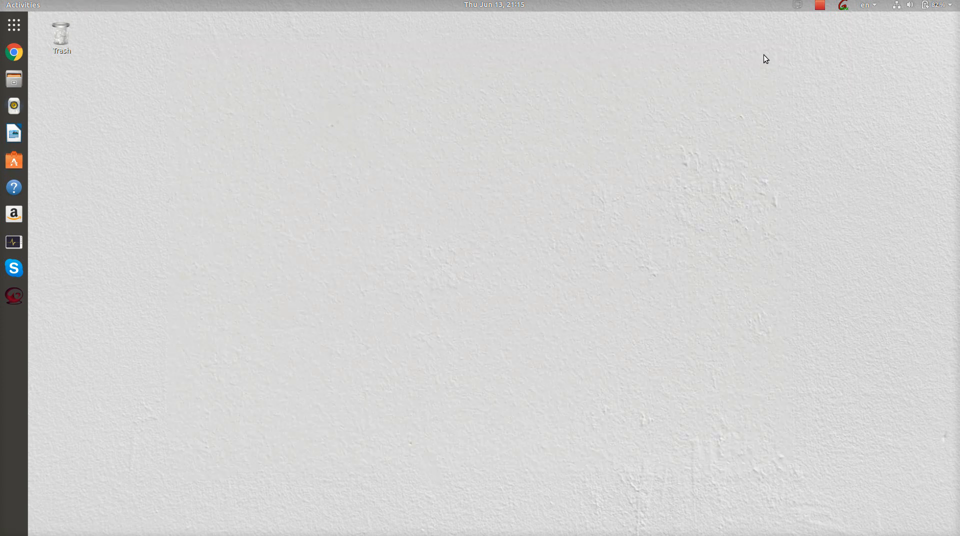
{"action": "left_click", "coordinate": [13, 25]}
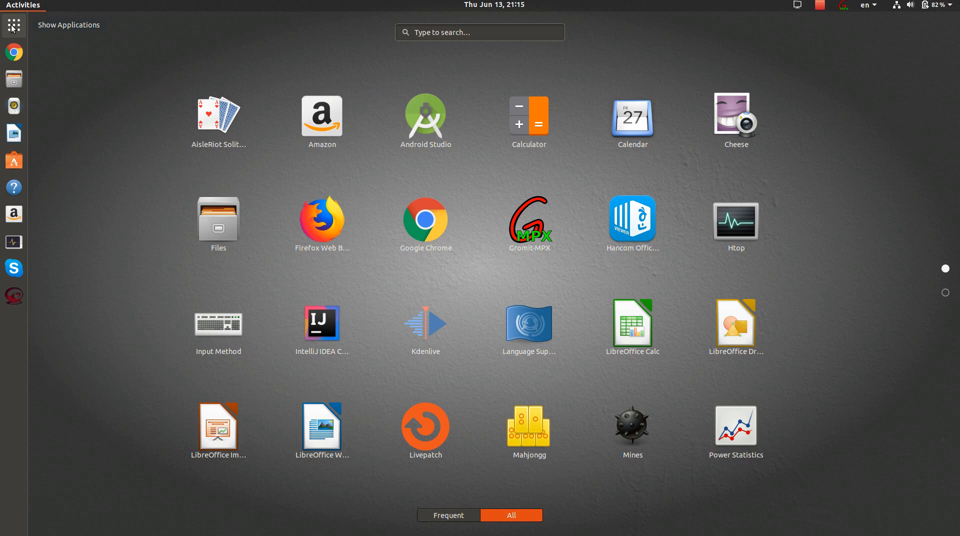
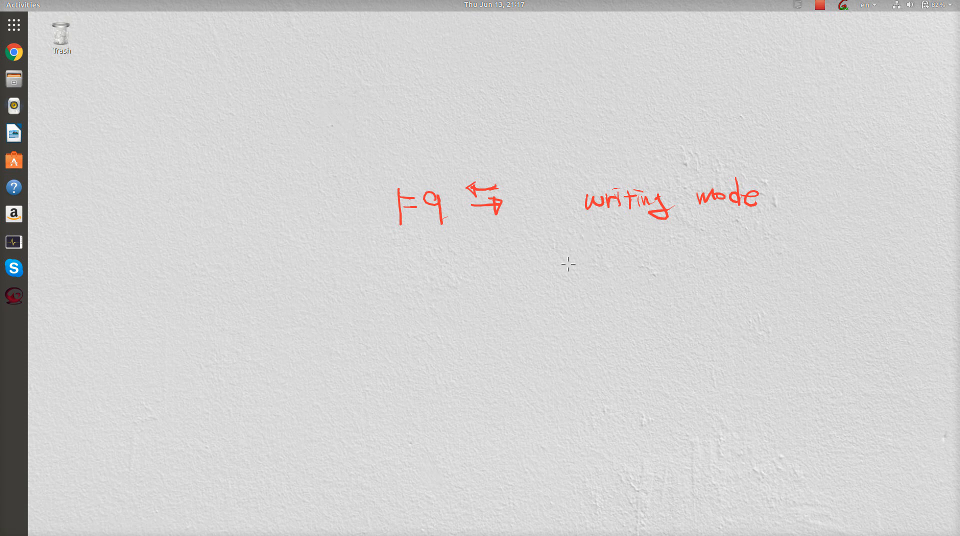
Erase the "w" of "writing mode" and write "I am using gaomon 1060 PRO" below it with the product name underlined.
{"action": "mouse_move", "coordinate": [568, 265]}
{"action": "left_mouse_down"}
{"action": "mouse_move", "coordinate": [587, 216]}
{"action": "mouse_move", "coordinate": [587, 206]}
{"action": "mouse_move", "coordinate": [579, 210]}
{"action": "left_mouse_up"}
{"action": "mouse_move", "coordinate": [294, 306]}
{"action": "left_mouse_down"}
{"action": "mouse_move", "coordinate": [296, 341]}
{"action": "mouse_move", "coordinate": [326, 332]}
{"action": "mouse_move", "coordinate": [337, 344]}
{"action": "mouse_move", "coordinate": [400, 339]}
{"action": "mouse_move", "coordinate": [408, 318]}
{"action": "mouse_move", "coordinate": [422, 338]}
{"action": "mouse_move", "coordinate": [454, 339]}
{"action": "left_mouse_up"}
{"action": "mouse_move", "coordinate": [516, 315]}
{"action": "left_mouse_down"}
{"action": "mouse_move", "coordinate": [500, 345]}
{"action": "mouse_move", "coordinate": [549, 314]}
{"action": "mouse_move", "coordinate": [593, 323]}
{"action": "left_mouse_up"}
{"action": "mouse_move", "coordinate": [649, 299]}
{"action": "left_mouse_down"}
{"action": "mouse_move", "coordinate": [668, 313]}
{"action": "mouse_move", "coordinate": [683, 299]}
{"action": "mouse_move", "coordinate": [735, 324]}
{"action": "mouse_move", "coordinate": [760, 303]}
{"action": "mouse_move", "coordinate": [787, 315]}
{"action": "mouse_move", "coordinate": [790, 306]}
{"action": "left_mouse_up"}
{"action": "left_click_drag", "start_coordinate": [490, 357], "coordinate": [786, 341]}
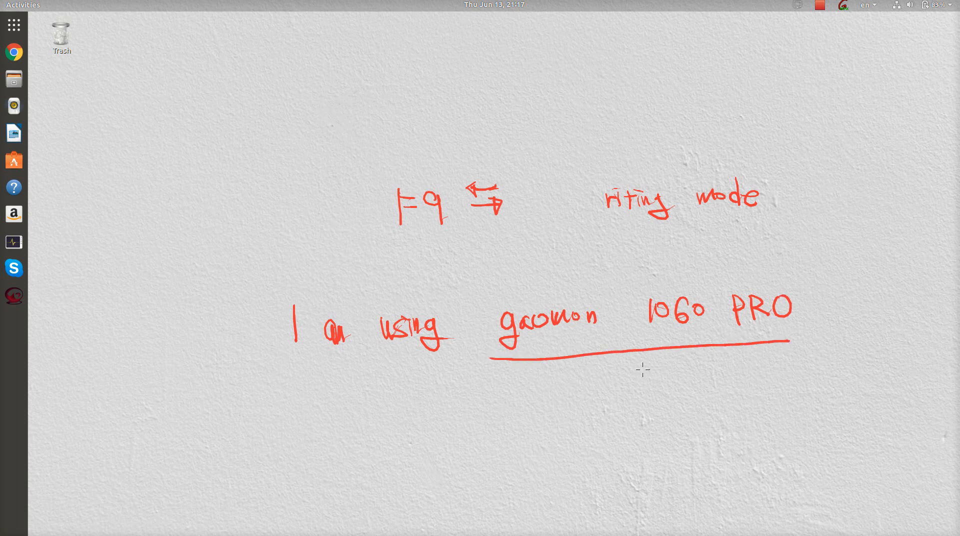
Write "$15 + $15" under the underlined gaomon 1060 PRO.
{"action": "mouse_move", "coordinate": [531, 386]}
{"action": "left_mouse_down"}
{"action": "mouse_move", "coordinate": [510, 408]}
{"action": "mouse_move", "coordinate": [546, 408]}
{"action": "mouse_move", "coordinate": [550, 392]}
{"action": "mouse_move", "coordinate": [568, 385]}
{"action": "left_mouse_up"}
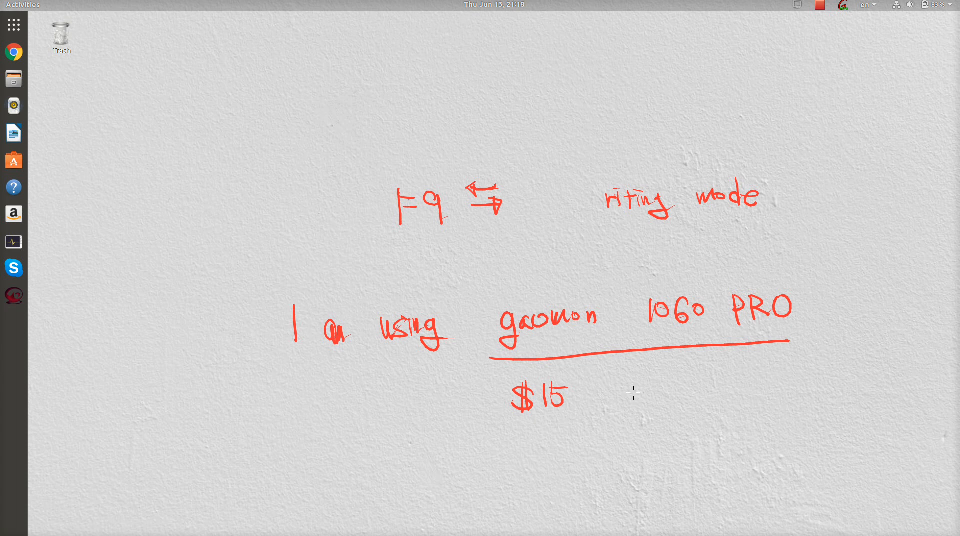
{"action": "mouse_move", "coordinate": [628, 391]}
{"action": "left_mouse_down"}
{"action": "mouse_move", "coordinate": [645, 390]}
{"action": "mouse_move", "coordinate": [636, 404]}
{"action": "mouse_move", "coordinate": [684, 404]}
{"action": "left_mouse_up"}
{"action": "left_click_drag", "start_coordinate": [694, 383], "coordinate": [692, 404]}
{"action": "left_click_drag", "start_coordinate": [693, 383], "coordinate": [706, 382]}
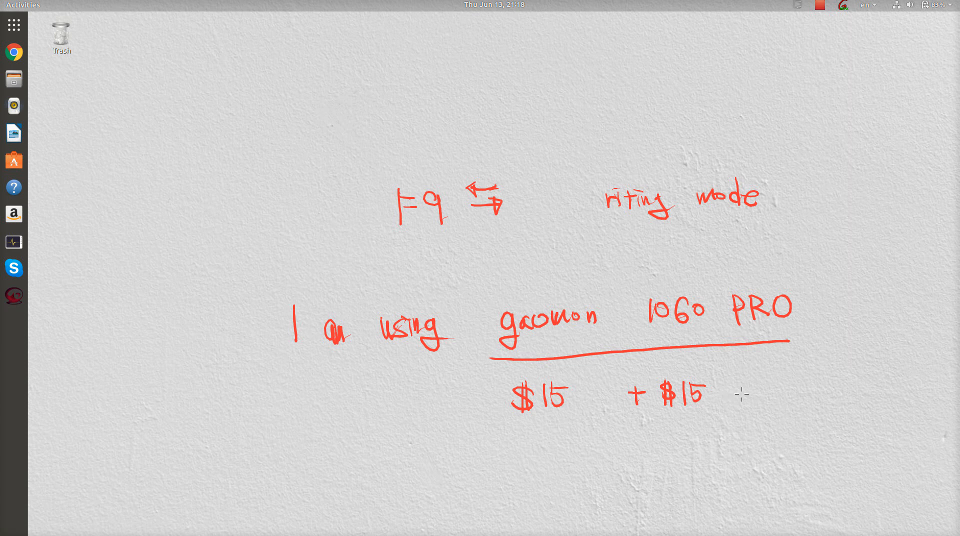
Continue the price sum with an arrow and an underlined "$30", and add an arrow with an underlined "$45-50" below it.
{"action": "left_click_drag", "start_coordinate": [755, 385], "coordinate": [765, 384]}
{"action": "mouse_move", "coordinate": [755, 392]}
{"action": "left_mouse_down"}
{"action": "mouse_move", "coordinate": [767, 388]}
{"action": "mouse_move", "coordinate": [761, 400]}
{"action": "left_mouse_up"}
{"action": "mouse_move", "coordinate": [753, 386]}
{"action": "left_mouse_down"}
{"action": "mouse_move", "coordinate": [815, 386]}
{"action": "mouse_move", "coordinate": [805, 398]}
{"action": "left_mouse_up"}
{"action": "mouse_move", "coordinate": [827, 379]}
{"action": "left_mouse_down"}
{"action": "mouse_move", "coordinate": [823, 392]}
{"action": "mouse_move", "coordinate": [830, 379]}
{"action": "left_mouse_up"}
{"action": "left_click_drag", "start_coordinate": [804, 383], "coordinate": [792, 390]}
{"action": "mouse_move", "coordinate": [800, 393]}
{"action": "left_mouse_down"}
{"action": "mouse_move", "coordinate": [806, 376]}
{"action": "mouse_move", "coordinate": [800, 404]}
{"action": "mouse_move", "coordinate": [841, 402]}
{"action": "left_mouse_up"}
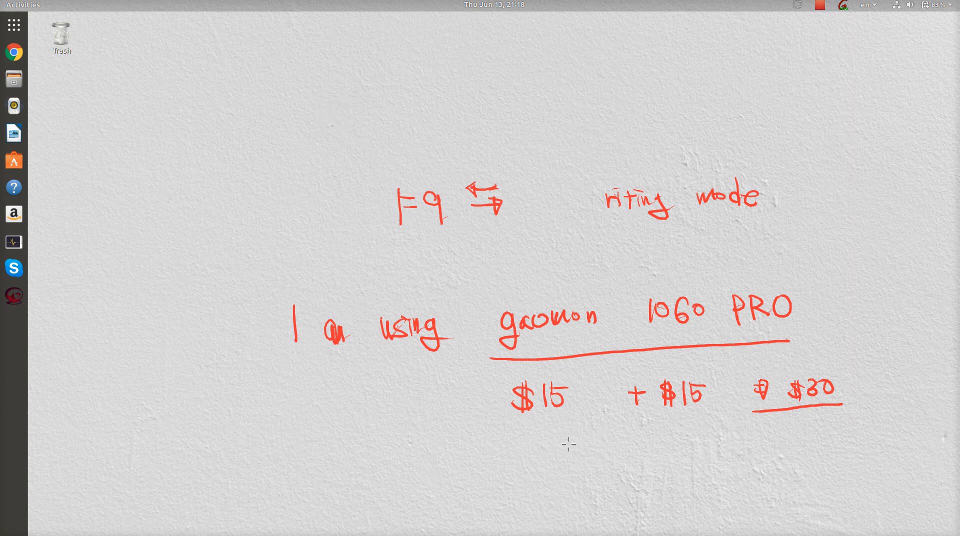
{"action": "mouse_move", "coordinate": [756, 435]}
{"action": "left_mouse_down"}
{"action": "mouse_move", "coordinate": [762, 447]}
{"action": "mouse_move", "coordinate": [812, 450]}
{"action": "mouse_move", "coordinate": [880, 433]}
{"action": "mouse_move", "coordinate": [903, 442]}
{"action": "left_mouse_up"}
{"action": "left_click_drag", "start_coordinate": [810, 462], "coordinate": [888, 456]}
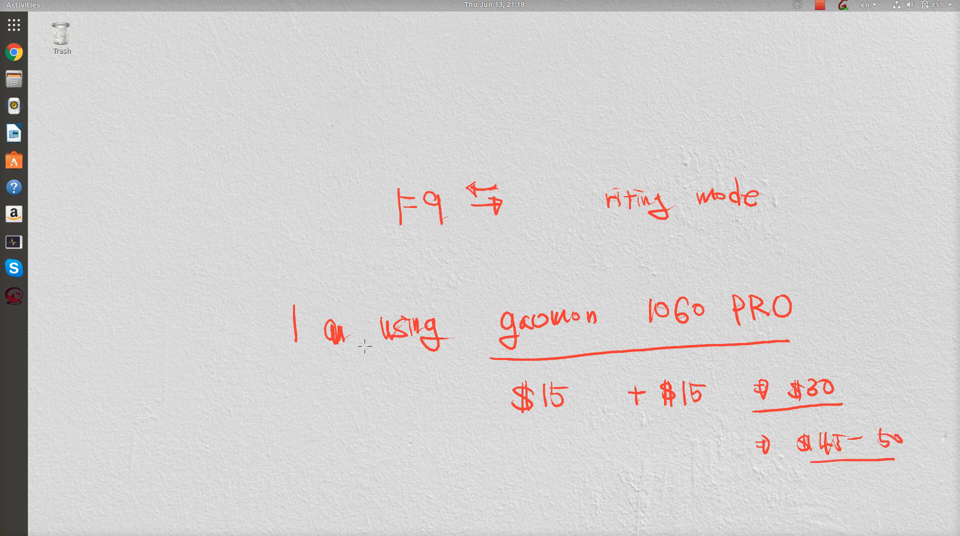
Draw a curved arrow around the start of the gaomon sentence up towards "F9", and scribble a small filled blot under "$15".
{"action": "mouse_move", "coordinate": [330, 377]}
{"action": "left_mouse_down"}
{"action": "mouse_move", "coordinate": [278, 376]}
{"action": "mouse_move", "coordinate": [330, 238]}
{"action": "mouse_move", "coordinate": [327, 250]}
{"action": "left_mouse_up"}
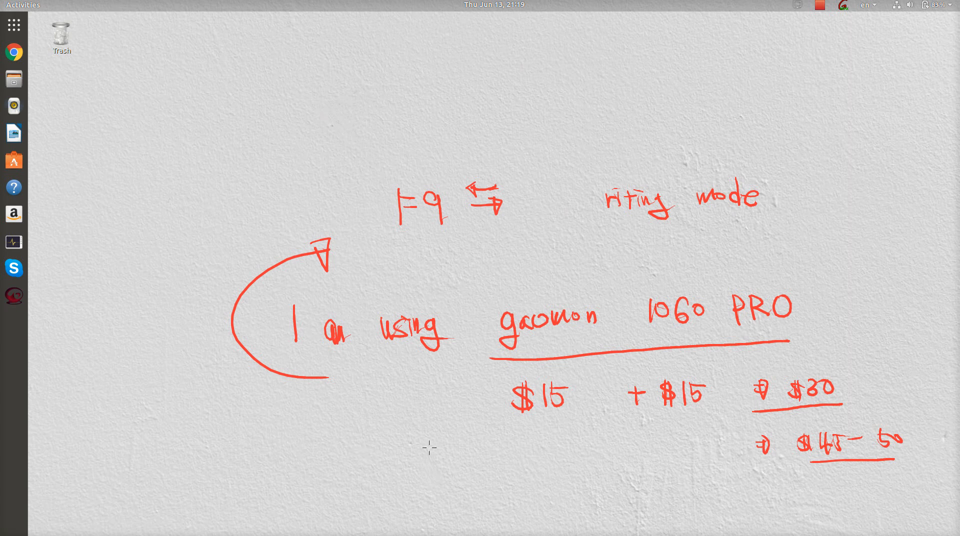
{"action": "mouse_move", "coordinate": [489, 447]}
{"action": "left_mouse_down"}
{"action": "mouse_move", "coordinate": [485, 465]}
{"action": "mouse_move", "coordinate": [489, 448]}
{"action": "left_mouse_up"}
{"action": "mouse_move", "coordinate": [499, 447]}
{"action": "left_mouse_down"}
{"action": "mouse_move", "coordinate": [499, 465]}
{"action": "mouse_move", "coordinate": [512, 465]}
{"action": "mouse_move", "coordinate": [488, 457]}
{"action": "mouse_move", "coordinate": [508, 455]}
{"action": "mouse_move", "coordinate": [495, 467]}
{"action": "left_mouse_up"}
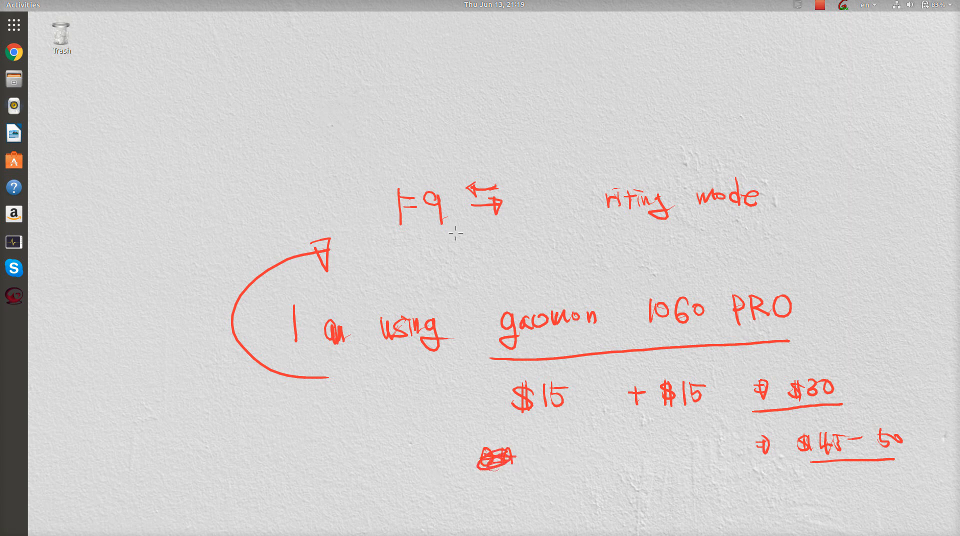
Write "Shift + F9" beneath the "F9" note and clear all annotations from the screen.
{"action": "mouse_move", "coordinate": [406, 252]}
{"action": "left_mouse_down"}
{"action": "mouse_move", "coordinate": [389, 274]}
{"action": "mouse_move", "coordinate": [424, 275]}
{"action": "mouse_move", "coordinate": [439, 240]}
{"action": "mouse_move", "coordinate": [452, 274]}
{"action": "left_mouse_up"}
{"action": "left_click_drag", "start_coordinate": [444, 262], "coordinate": [497, 254]}
{"action": "left_click_drag", "start_coordinate": [492, 242], "coordinate": [494, 267]}
{"action": "mouse_move", "coordinate": [525, 239]}
{"action": "left_mouse_down"}
{"action": "mouse_move", "coordinate": [529, 271]}
{"action": "mouse_move", "coordinate": [541, 235]}
{"action": "left_mouse_up"}
{"action": "left_click_drag", "start_coordinate": [527, 253], "coordinate": [549, 250]}
{"action": "mouse_move", "coordinate": [561, 235]}
{"action": "left_mouse_down"}
{"action": "mouse_move", "coordinate": [553, 236]}
{"action": "mouse_move", "coordinate": [562, 270]}
{"action": "left_mouse_up"}
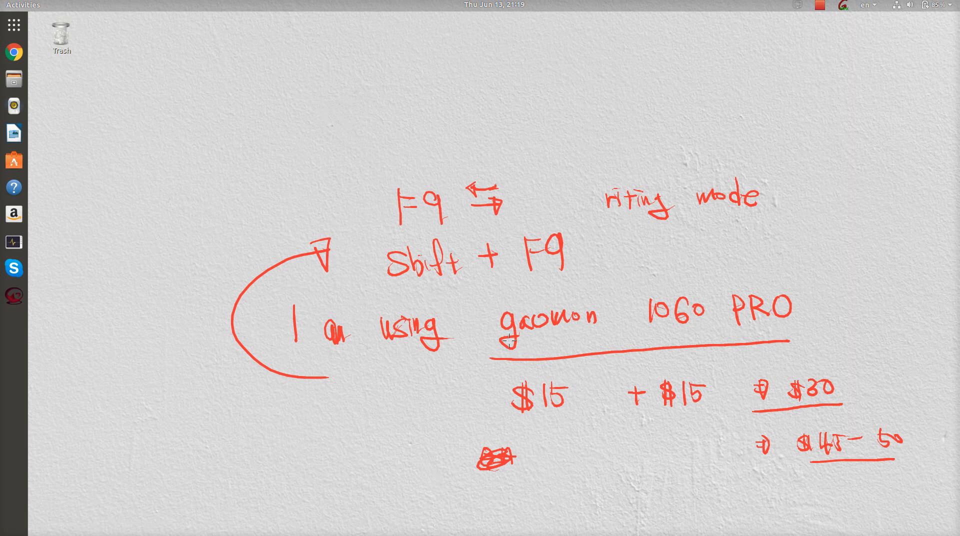
{"action": "key", "text": "shift+F9"}
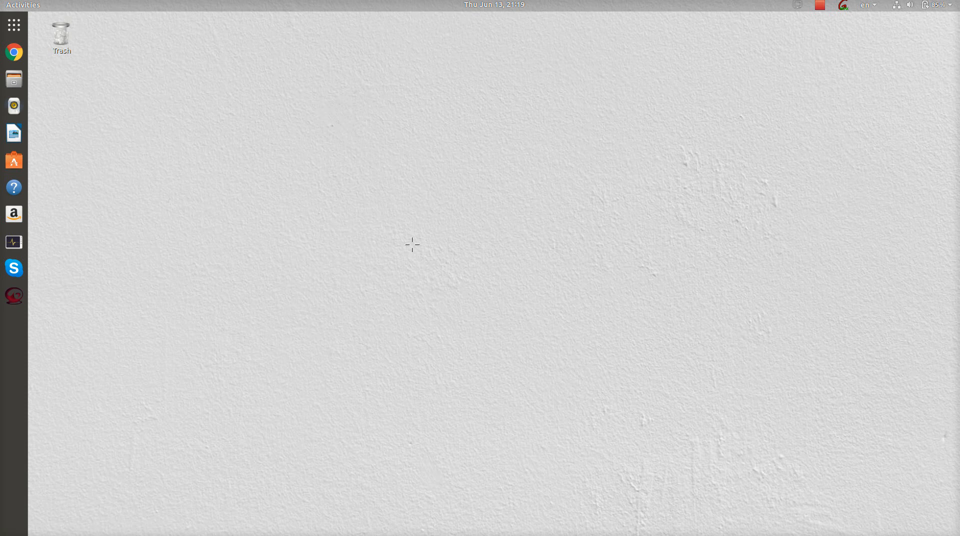
Draw a red plus sign, and next to it two red strokes enclosed by a green circle with a green arrow.
{"action": "left_click_drag", "start_coordinate": [433, 251], "coordinate": [479, 250]}
{"action": "left_click_drag", "start_coordinate": [455, 233], "coordinate": [458, 269]}
{"action": "mouse_move", "coordinate": [546, 234]}
{"action": "left_mouse_down"}
{"action": "mouse_move", "coordinate": [529, 260]}
{"action": "mouse_move", "coordinate": [536, 267]}
{"action": "mouse_move", "coordinate": [548, 231]}
{"action": "mouse_move", "coordinate": [517, 235]}
{"action": "mouse_move", "coordinate": [521, 273]}
{"action": "mouse_move", "coordinate": [484, 298]}
{"action": "mouse_move", "coordinate": [480, 285]}
{"action": "mouse_move", "coordinate": [460, 297]}
{"action": "mouse_move", "coordinate": [484, 305]}
{"action": "mouse_move", "coordinate": [481, 290]}
{"action": "left_mouse_up"}
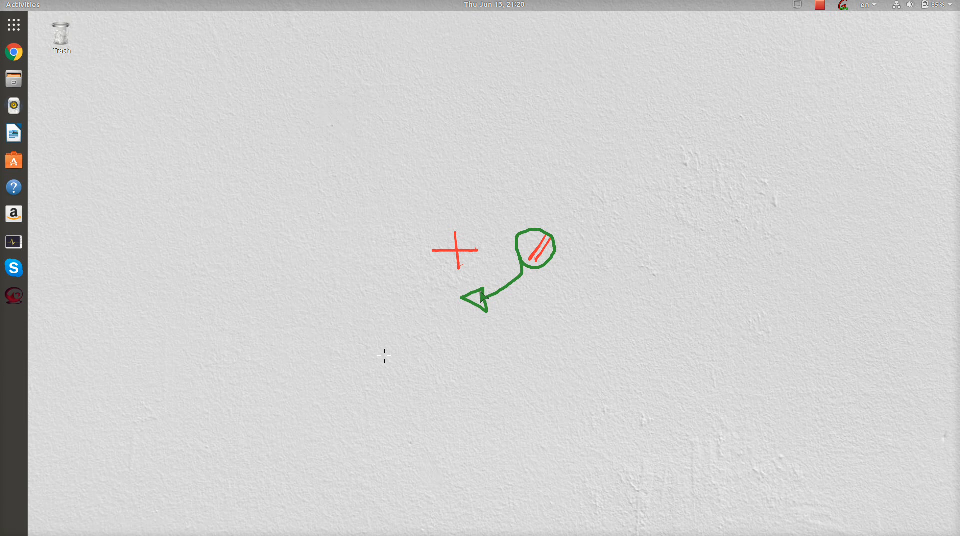
Draw a red double-line arrow below the plus sign and frame all the marks with a red rectangle.
{"action": "mouse_move", "coordinate": [427, 322]}
{"action": "left_mouse_down"}
{"action": "mouse_move", "coordinate": [395, 357]}
{"action": "mouse_move", "coordinate": [430, 344]}
{"action": "left_mouse_up"}
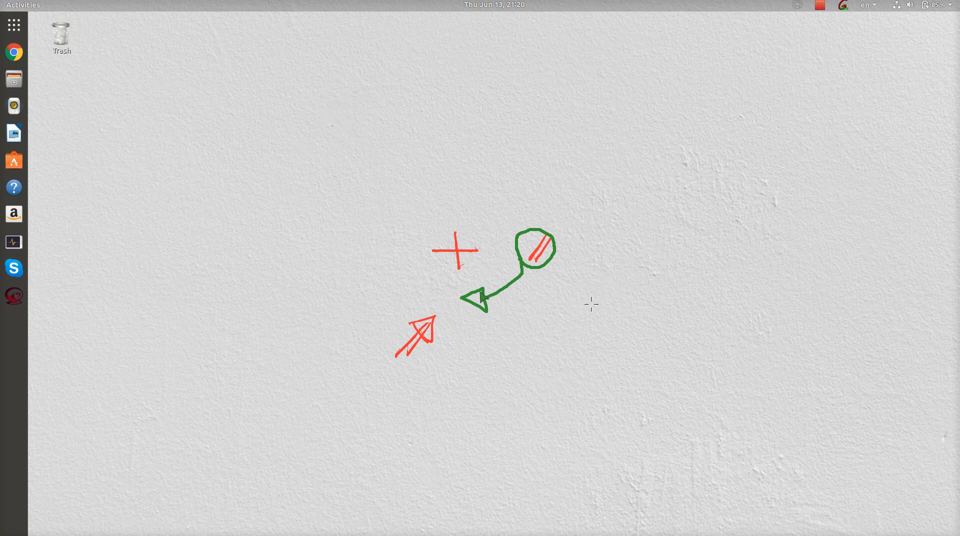
{"action": "mouse_move", "coordinate": [389, 385]}
{"action": "left_mouse_down"}
{"action": "mouse_move", "coordinate": [579, 377]}
{"action": "mouse_move", "coordinate": [570, 199]}
{"action": "mouse_move", "coordinate": [339, 212]}
{"action": "mouse_move", "coordinate": [344, 377]}
{"action": "mouse_move", "coordinate": [442, 376]}
{"action": "left_mouse_up"}
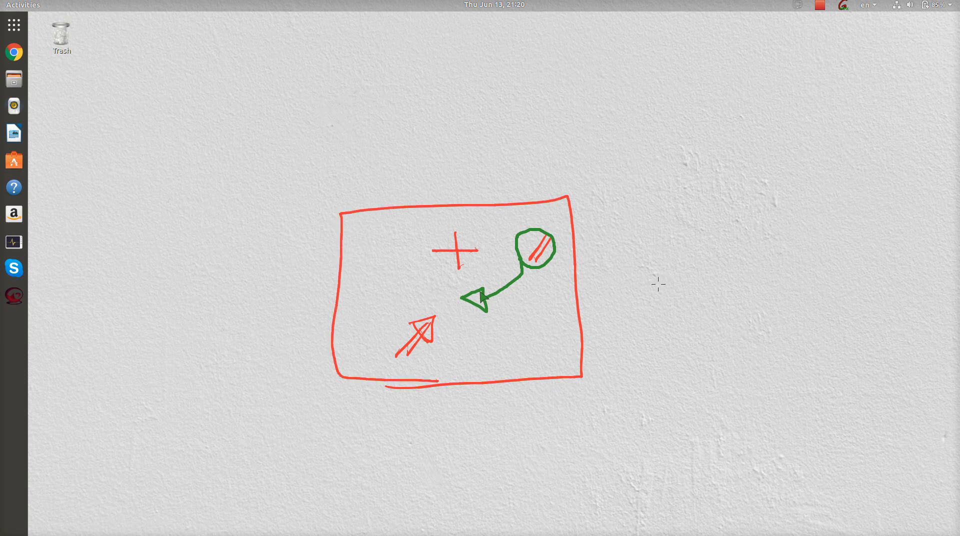